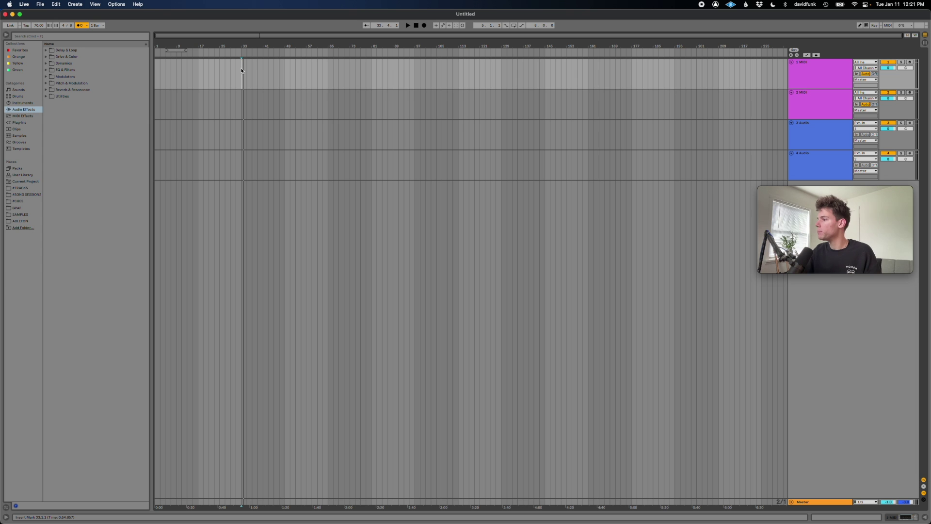
- Start playback, make the Master track taller, and bring up Spotlight search
{"action": "key", "text": "space"}
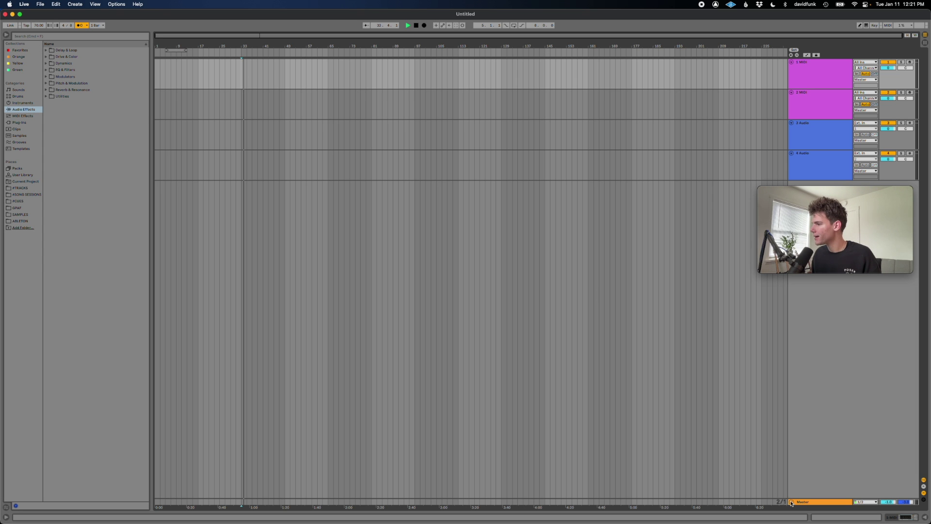
{"action": "left_click_drag", "start_coordinate": [919, 499], "coordinate": [918, 468]}
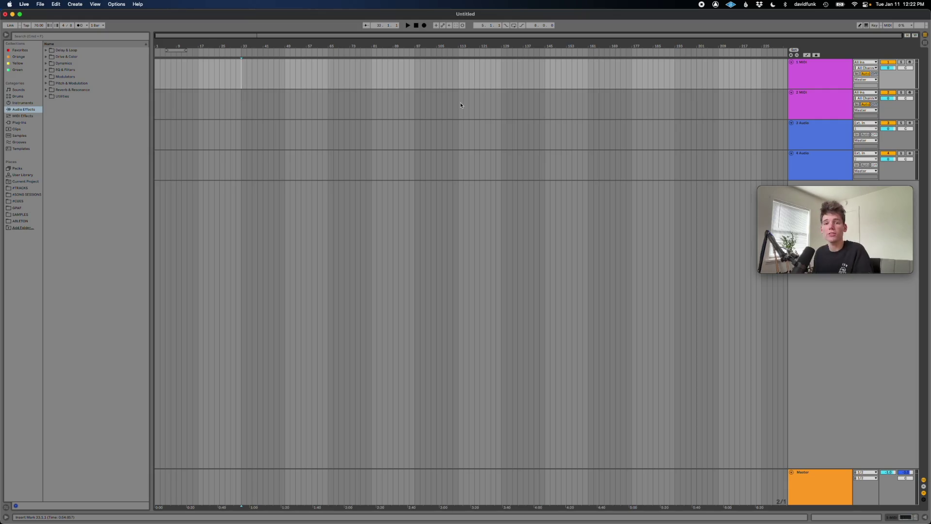
{"action": "key", "text": "super+space"}
- Launch Finder and select Ableton Live 11 Standard in the Applications folder
{"action": "type", "text": "finder"}
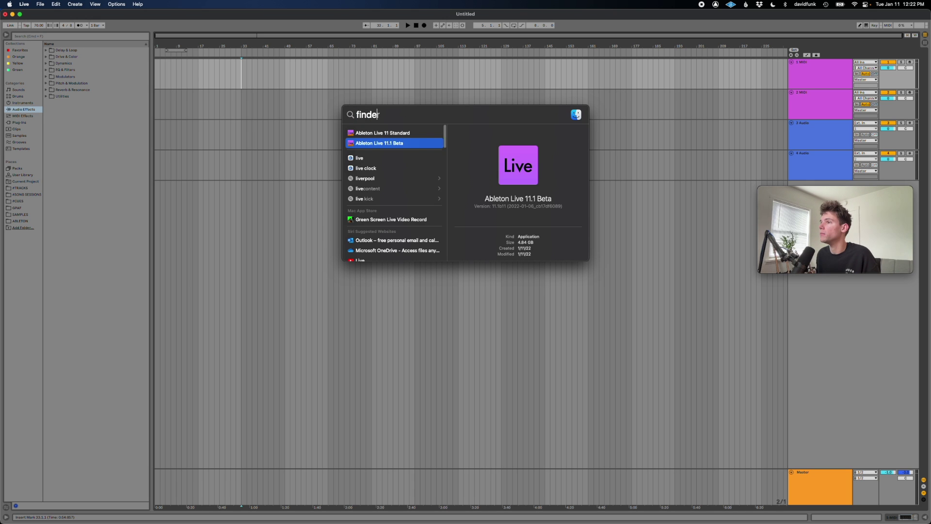
{"action": "key", "text": "Return"}
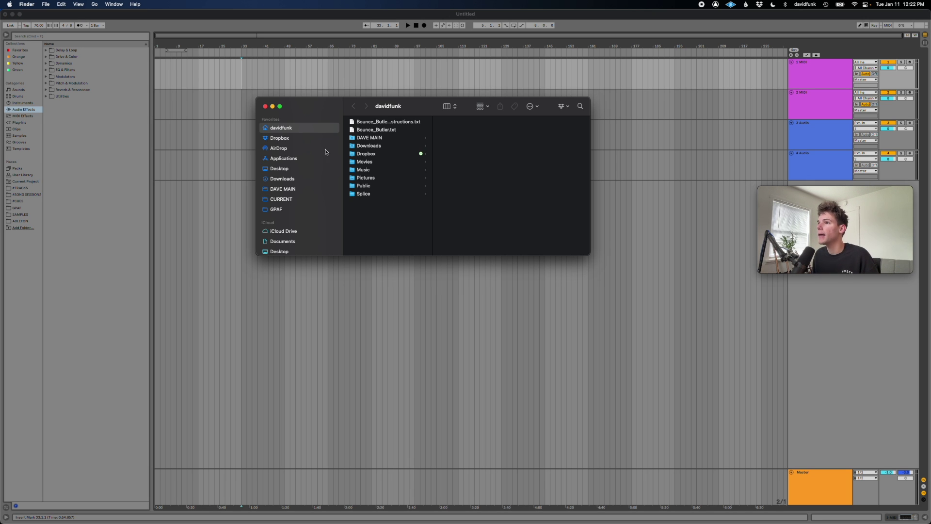
{"action": "scroll", "coordinate": [301, 194], "scroll_direction": "up", "scroll_amount": 3}
{"action": "left_click", "coordinate": [290, 158]}
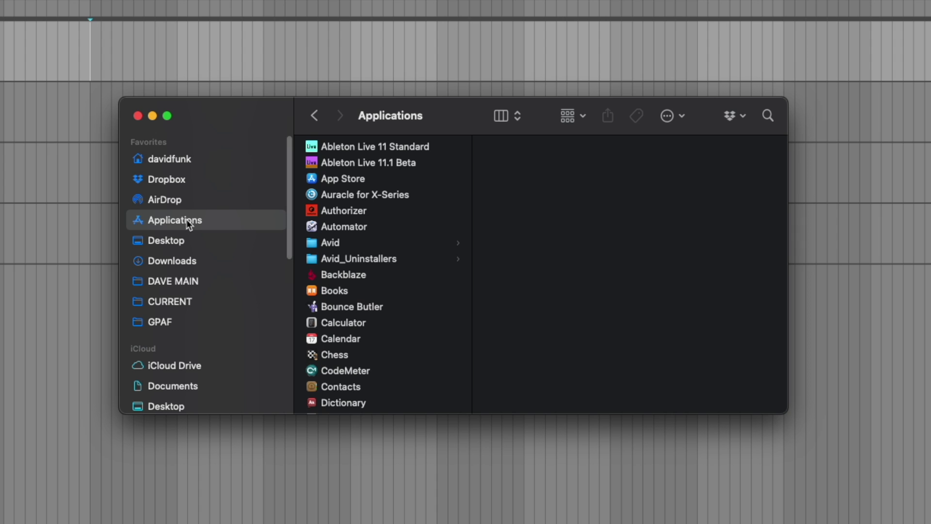
{"action": "left_click", "coordinate": [366, 152]}
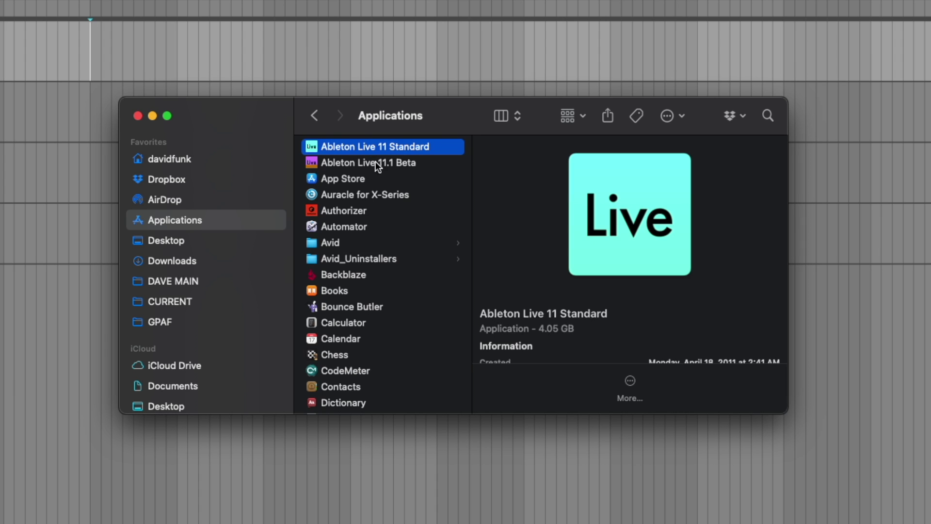
{"action": "left_click", "coordinate": [376, 161]}
{"action": "left_click", "coordinate": [369, 153]}
- Browse the Live app package to Contents/App-Resources/Misc/Metronome/Samples
{"action": "right_click", "coordinate": [360, 145]}
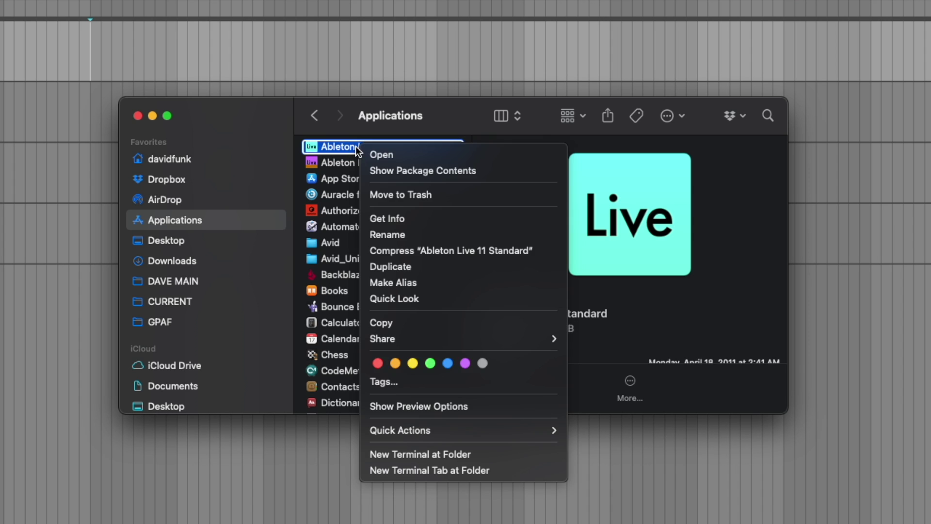
{"action": "left_click", "coordinate": [404, 172]}
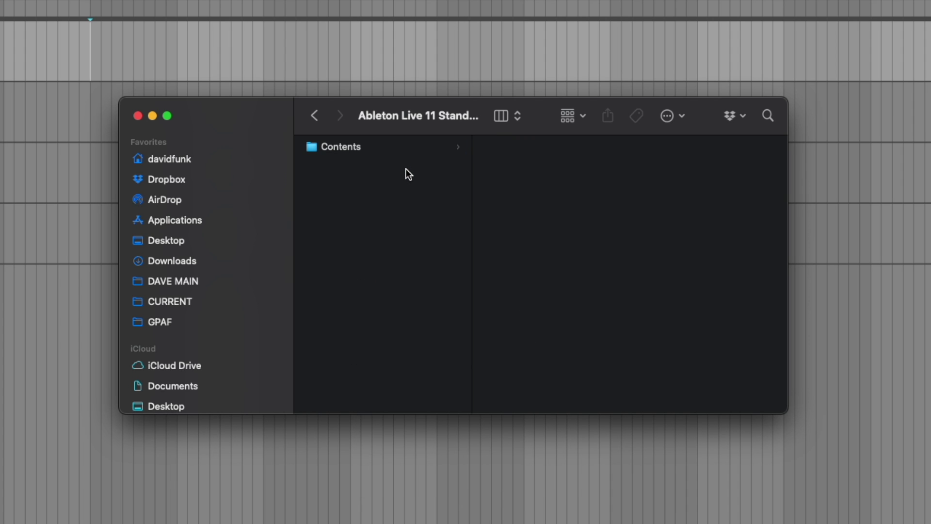
{"action": "left_click", "coordinate": [338, 148]}
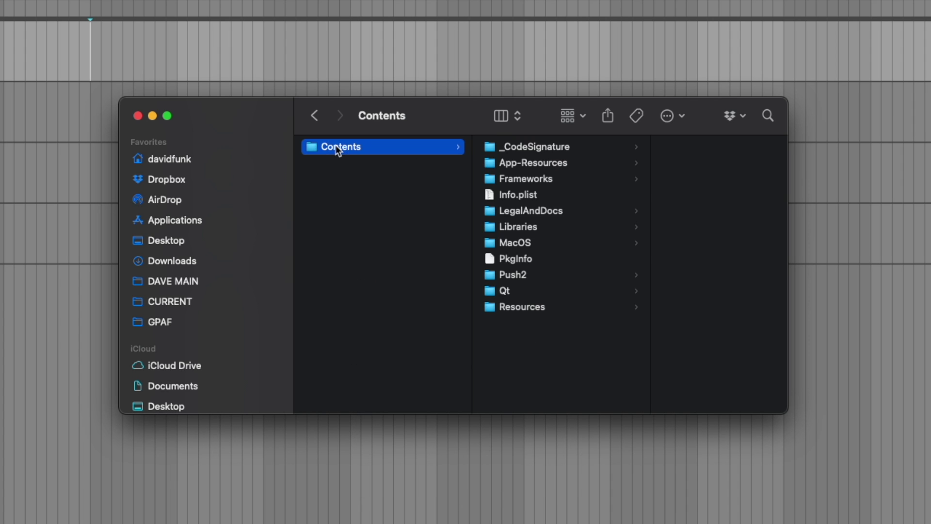
{"action": "left_click", "coordinate": [528, 164]}
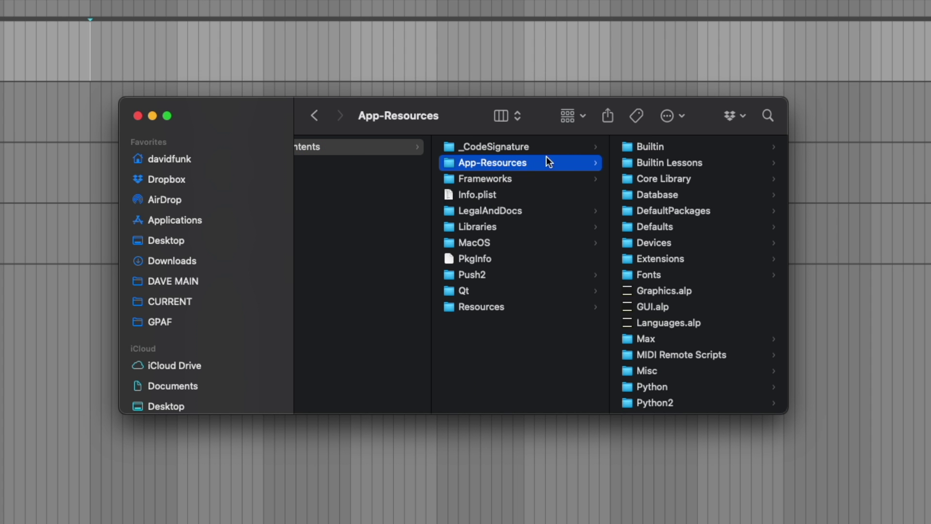
{"action": "scroll", "coordinate": [711, 316], "scroll_direction": "down", "scroll_amount": 3}
{"action": "left_click", "coordinate": [650, 307]}
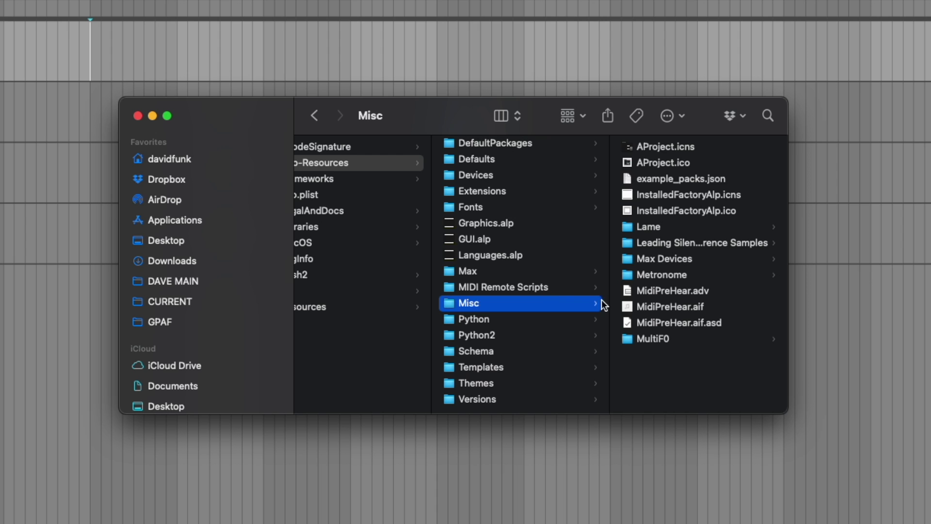
{"action": "left_click", "coordinate": [661, 276]}
{"action": "left_click", "coordinate": [666, 193]}
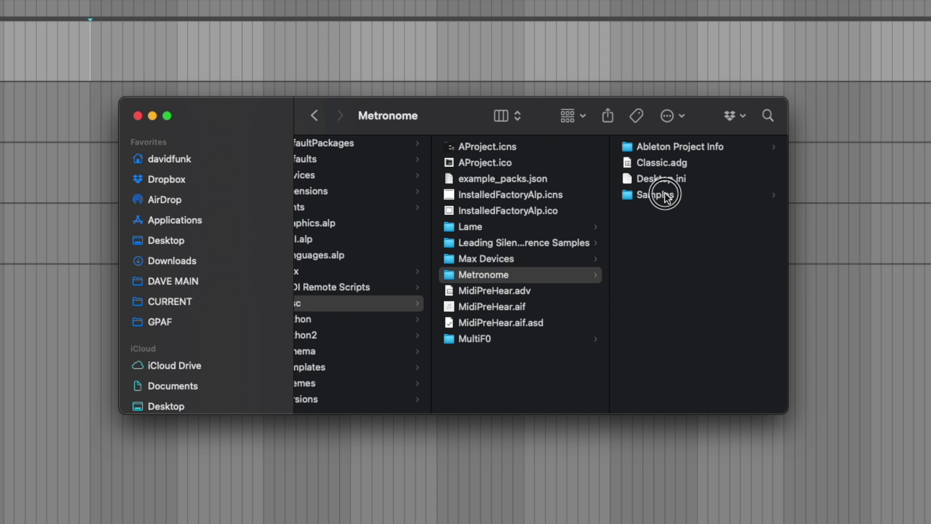
- Quick Look Metronome.wav and MetronomeUp.wav, then switch back to Live
{"action": "left_click", "coordinate": [668, 147]}
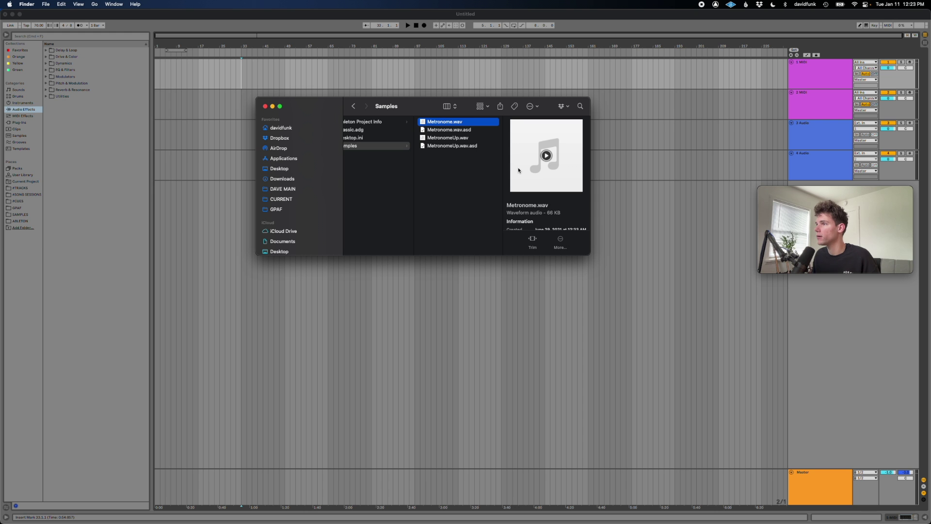
{"action": "key", "text": "space"}
{"action": "key", "text": "space"}
{"action": "left_click", "coordinate": [449, 139]}
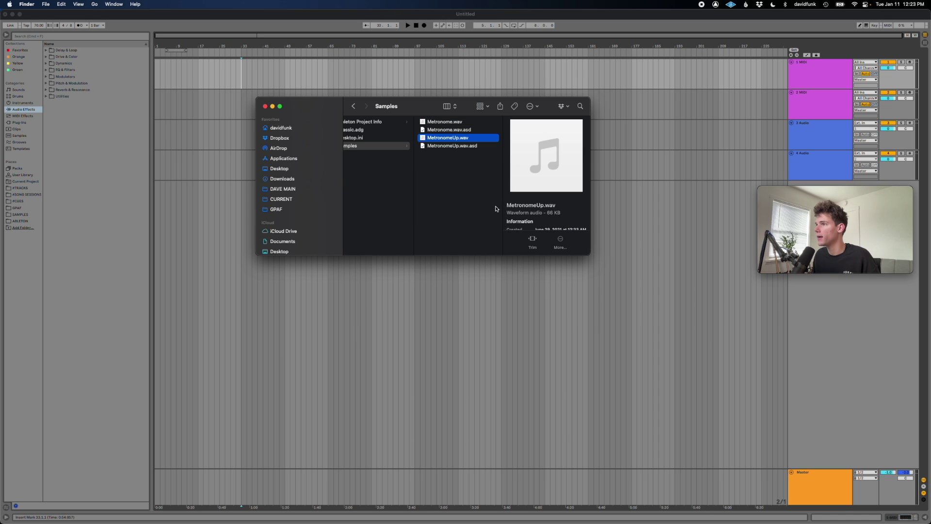
{"action": "key", "text": "space"}
{"action": "key", "text": "space"}
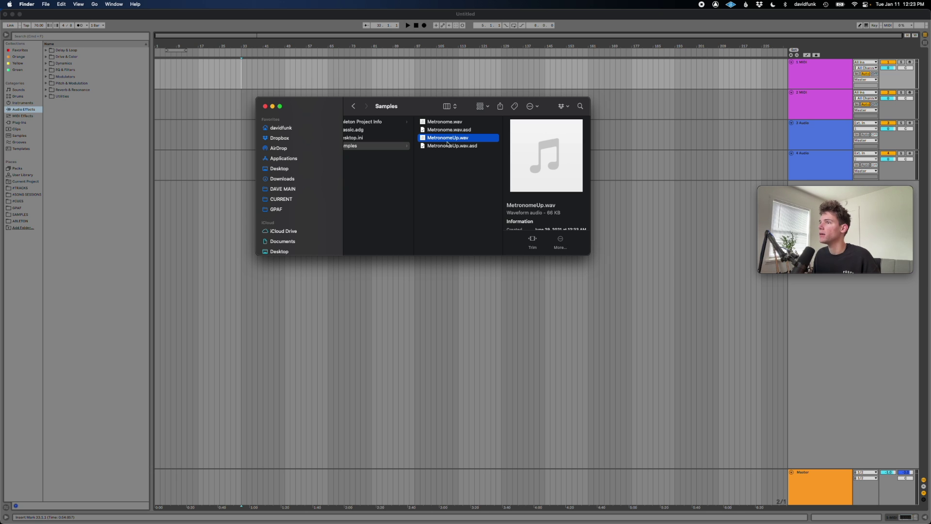
{"action": "key", "text": "super+Tab"}
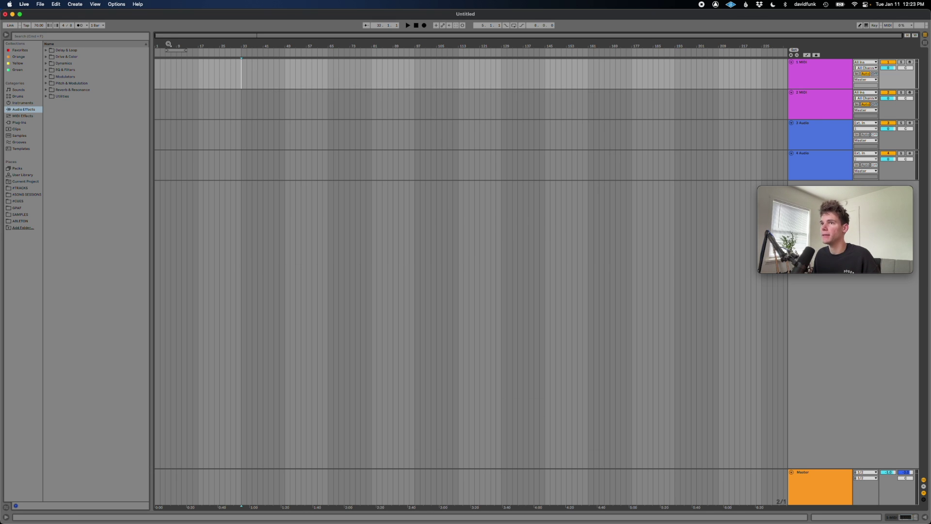
- Find Drum Rack in the browser and drop it onto track 1
{"action": "key", "text": "super+f"}
{"action": "type", "text": "drum r"}
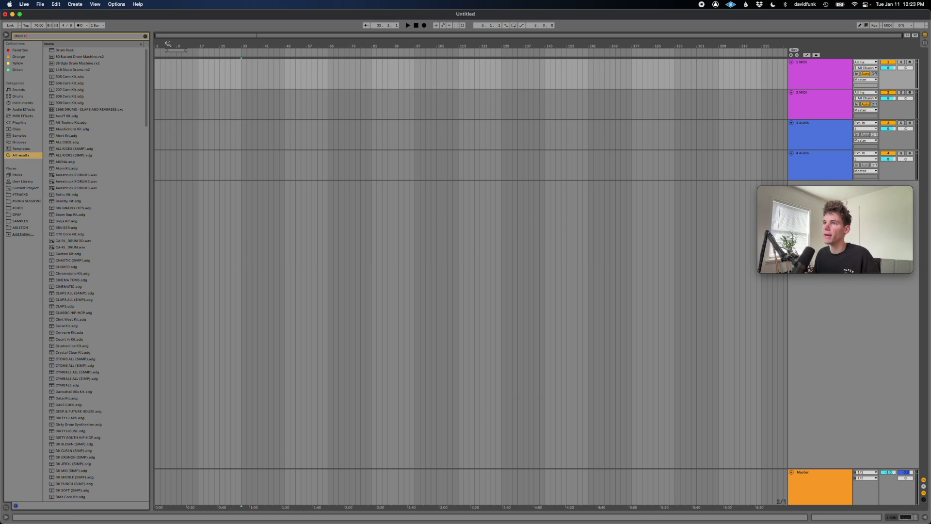
{"action": "left_click_drag", "start_coordinate": [61, 50], "coordinate": [196, 81]}
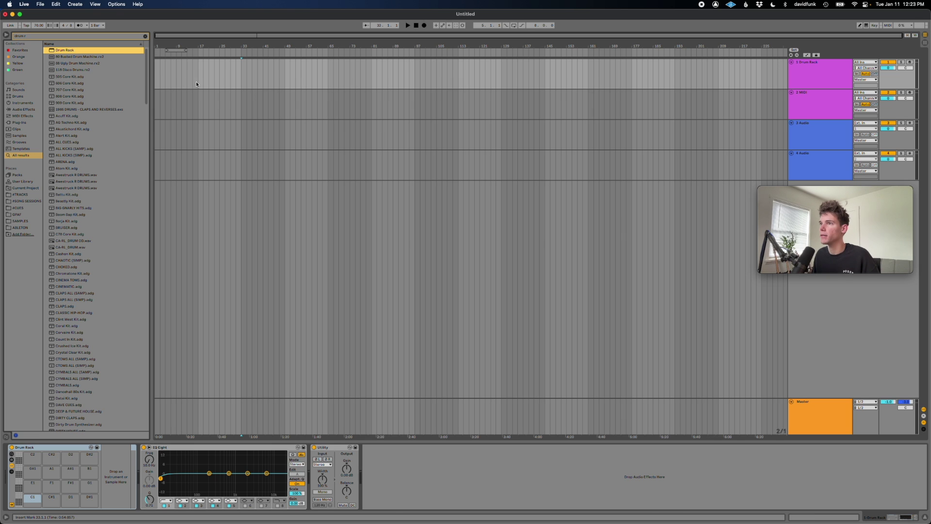
- Rename track 1 as the 70 BPM click track, then select both metronome WAVs in Finder
{"action": "left_click", "coordinate": [829, 73]}
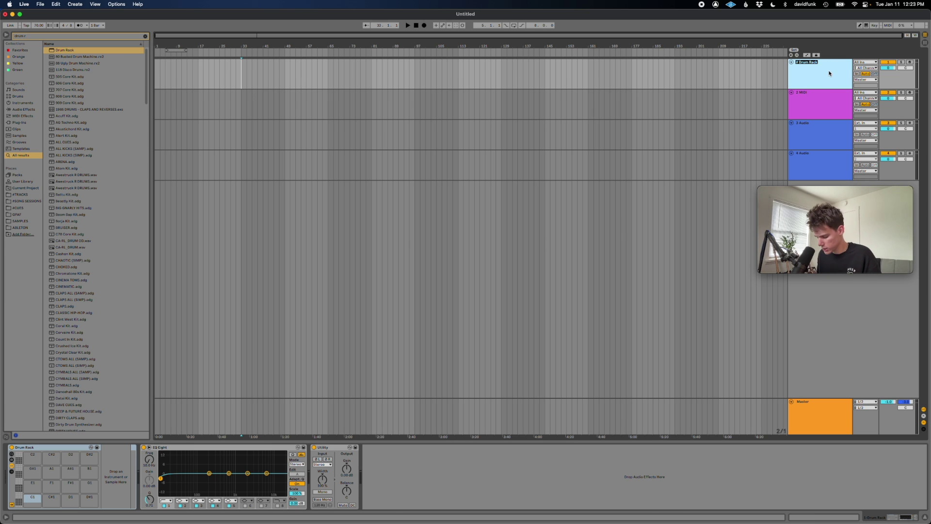
{"action": "type", "text": "Cl"}
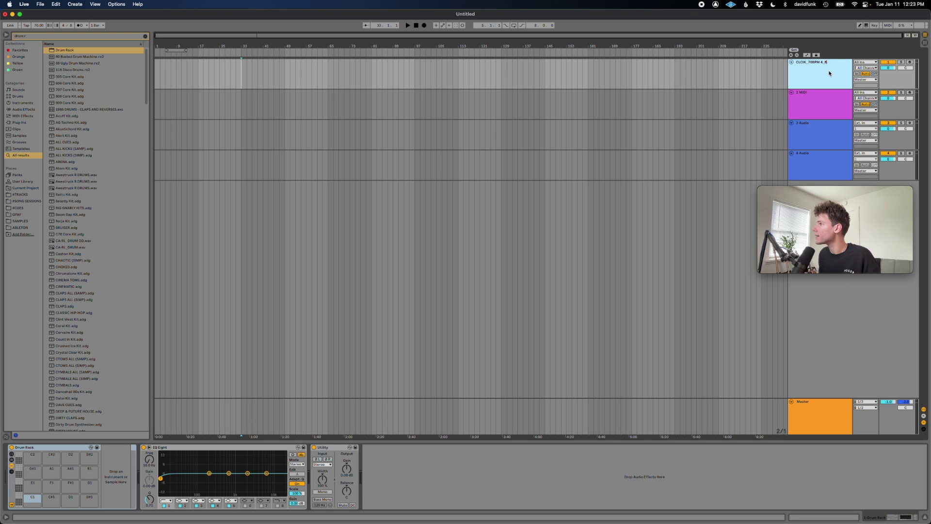
{"action": "key", "text": "Return"}
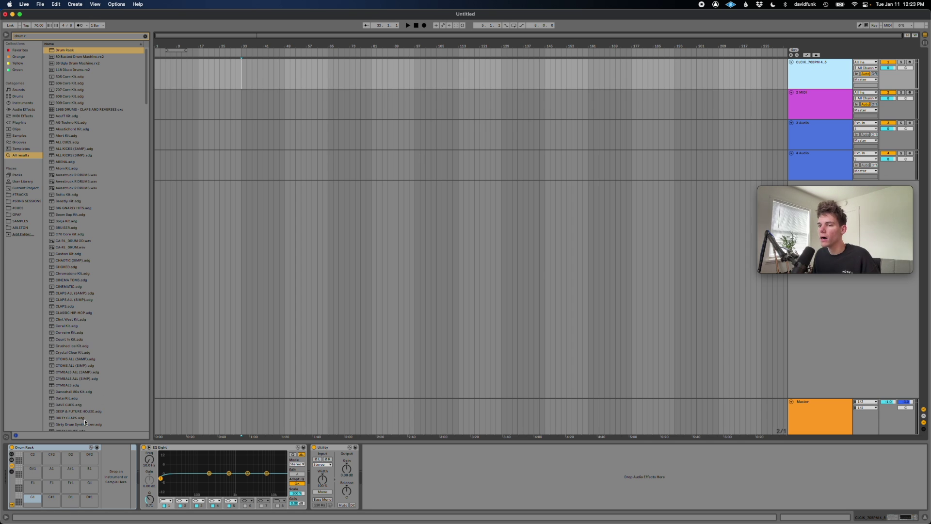
{"action": "key", "text": "super+Tab"}
{"action": "left_click", "coordinate": [443, 122], "text": "super"}
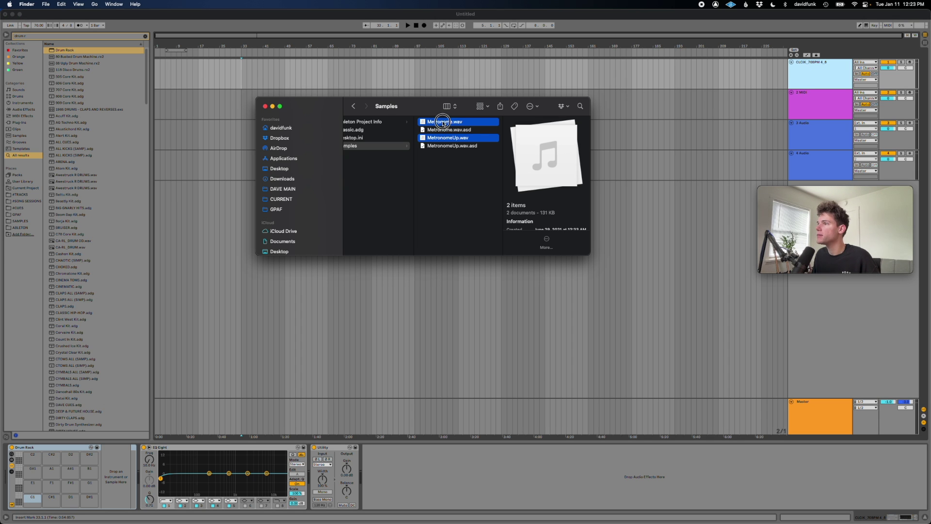
- Drag Metronome.wav and MetronomeUp.wav from Finder onto the Drum Rack's bottom pads
{"action": "key", "text": "super+Tab"}
{"action": "left_click_drag", "start_coordinate": [443, 122], "coordinate": [33, 501]}
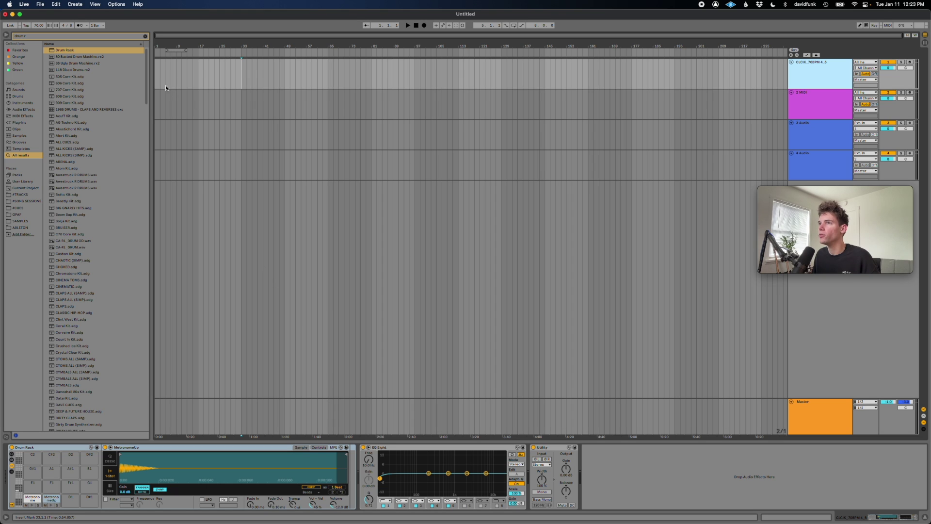
- Mark bars 81–97 on the click track and add Metronome notes at beats 1.2 and 1.3
{"action": "left_click_drag", "start_coordinate": [156, 76], "coordinate": [240, 78]}
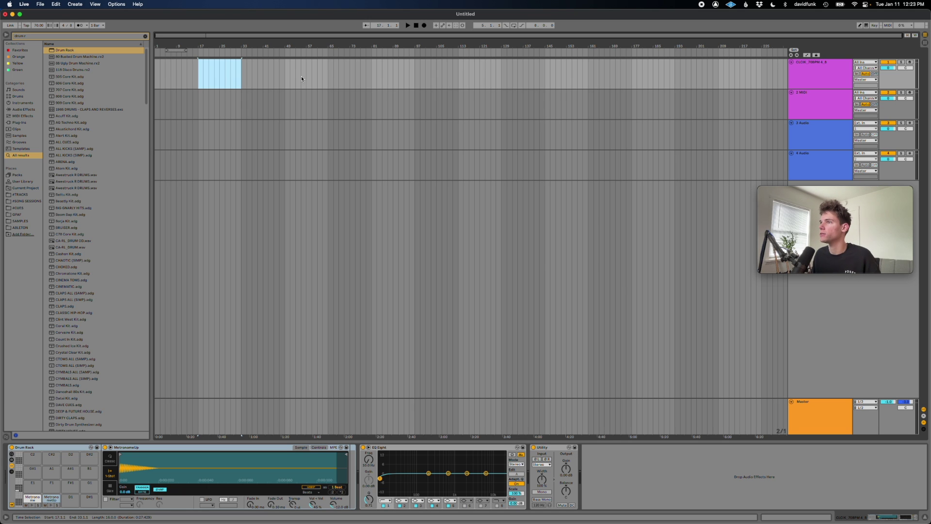
{"action": "left_click_drag", "start_coordinate": [373, 75], "coordinate": [416, 76]}
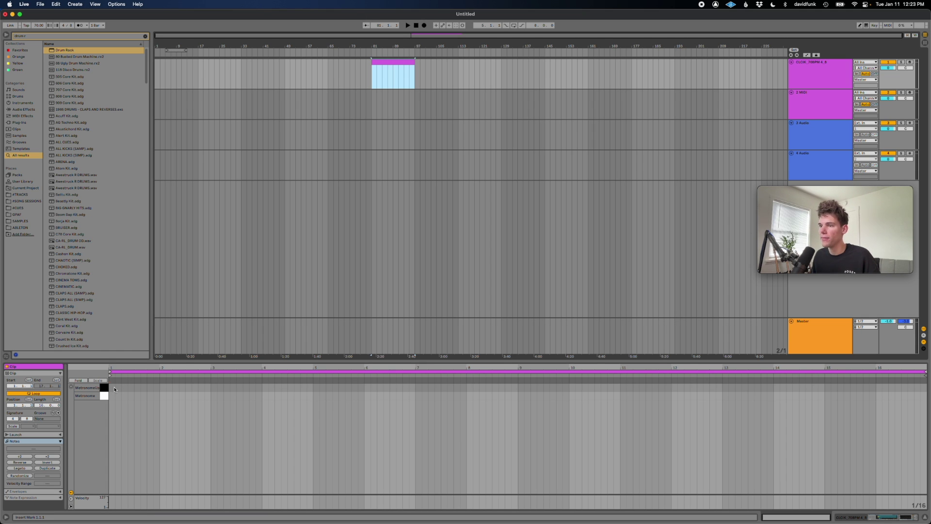
{"action": "left_click", "coordinate": [162, 403]}
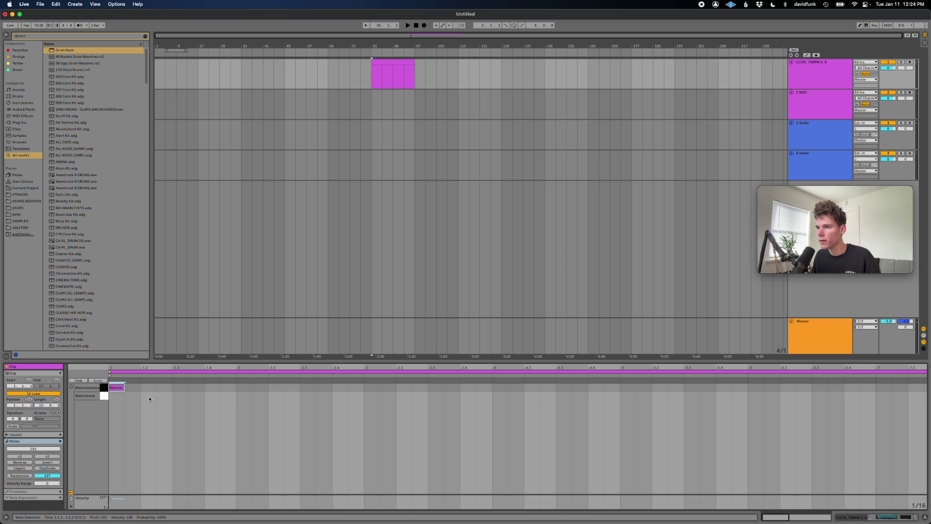
{"action": "double_click", "coordinate": [150, 397]}
{"action": "double_click", "coordinate": [179, 397]}
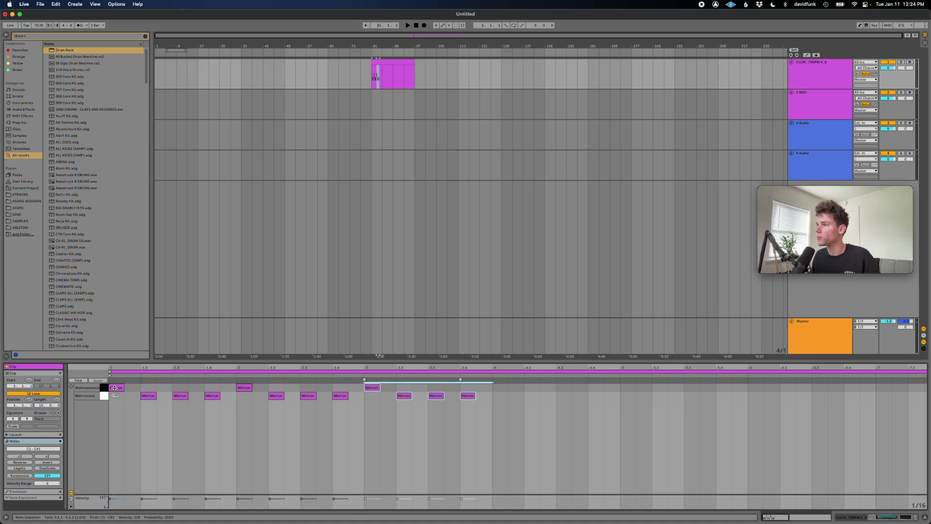
- Duplicate the one-bar pattern with Cmd+D and lengthen the clip to end at bar 145
{"action": "key", "text": "super+d"}
{"action": "key", "text": "super+d"}
{"action": "key", "text": "super+d"}
{"action": "key", "text": "super+d"}
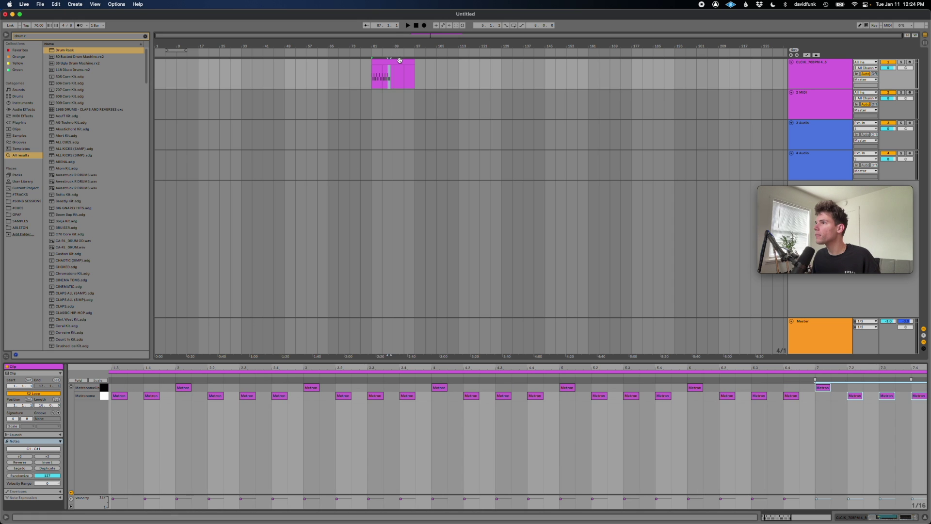
{"action": "left_click", "coordinate": [396, 76]}
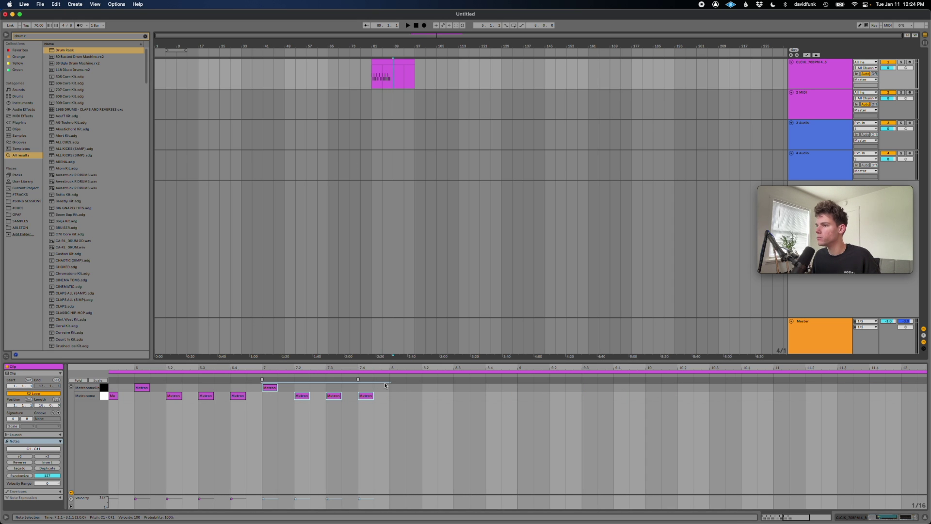
{"action": "key", "text": "super+d"}
{"action": "key", "text": "super+d"}
{"action": "key", "text": "super+d"}
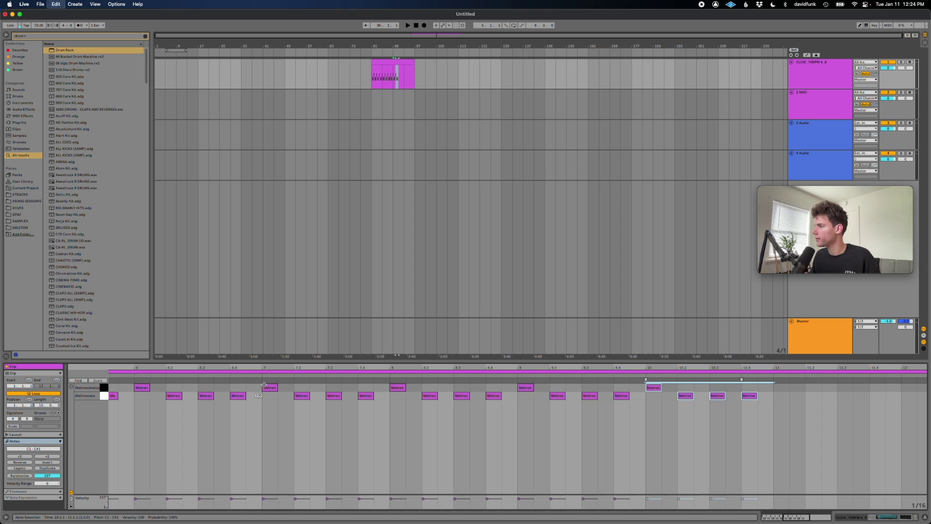
{"action": "key", "text": "super+d"}
{"action": "key", "text": "super+d"}
{"action": "key", "text": "super+d"}
{"action": "key", "text": "super+d"}
{"action": "key", "text": "super+d"}
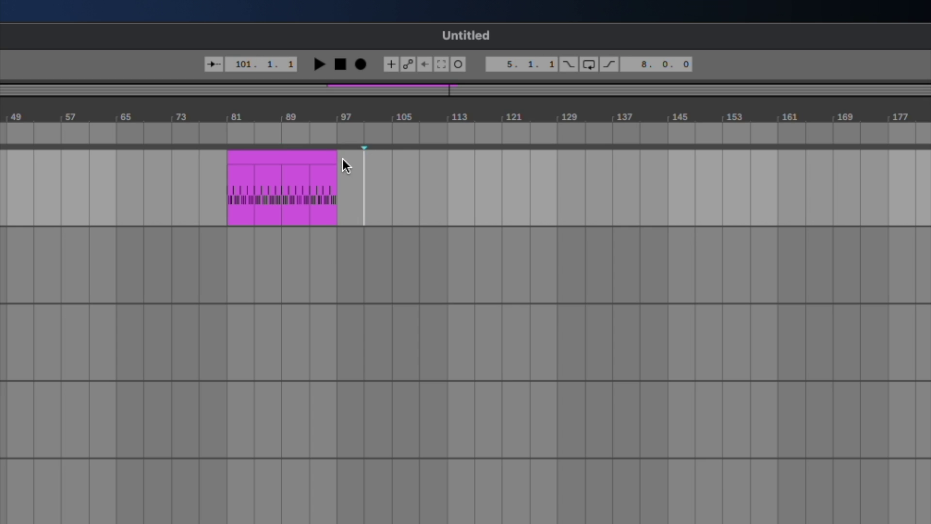
{"action": "left_click", "coordinate": [415, 61]}
{"action": "left_click_drag", "start_coordinate": [338, 155], "coordinate": [662, 156]}
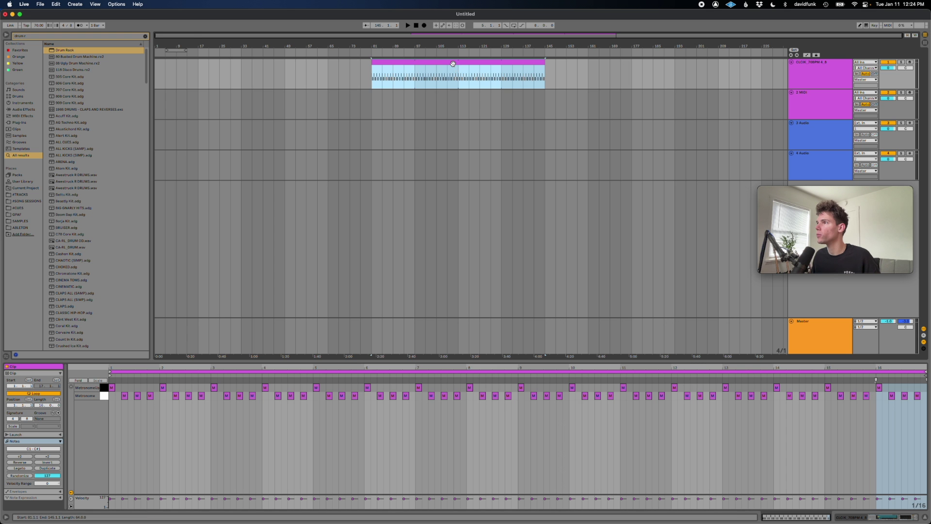
- Move the click clip to bar 1, extend it past bar 177, and play it
{"action": "left_click_drag", "start_coordinate": [453, 64], "coordinate": [224, 80]}
{"action": "left_click_drag", "start_coordinate": [325, 62], "coordinate": [632, 62]}
{"action": "key", "text": "space"}
- Raise the click track's Utility gain and select the whole clip for export
{"action": "left_click", "coordinate": [840, 76]}
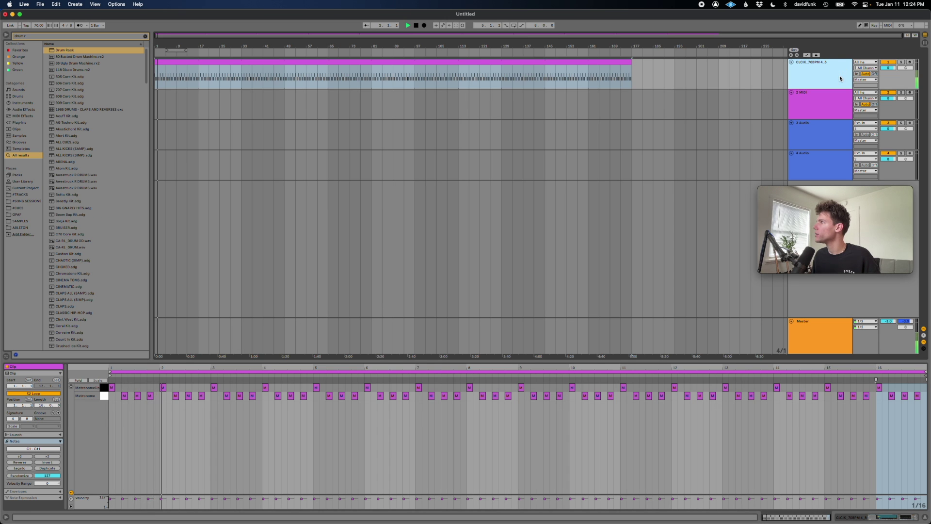
{"action": "left_click", "coordinate": [807, 74]}
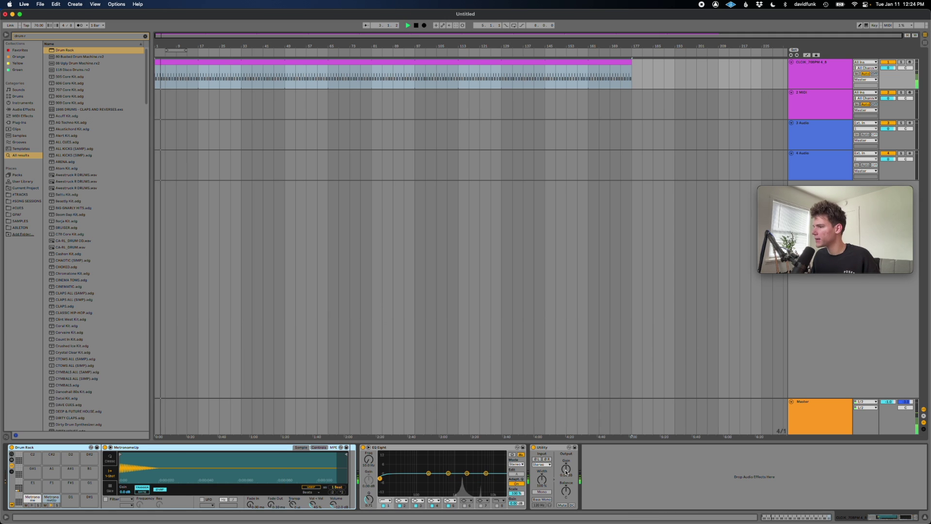
{"action": "left_click_drag", "start_coordinate": [566, 468], "coordinate": [566, 436]}
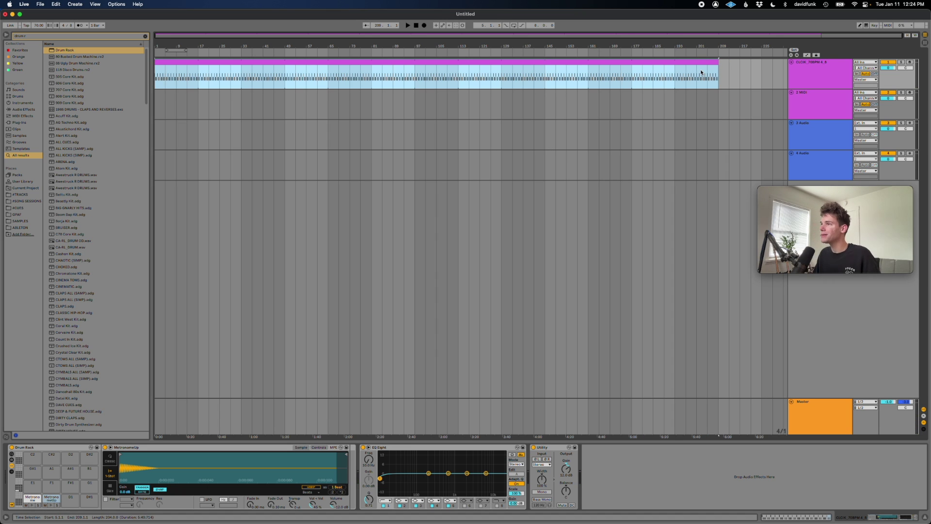
{"action": "left_click", "coordinate": [655, 68]}
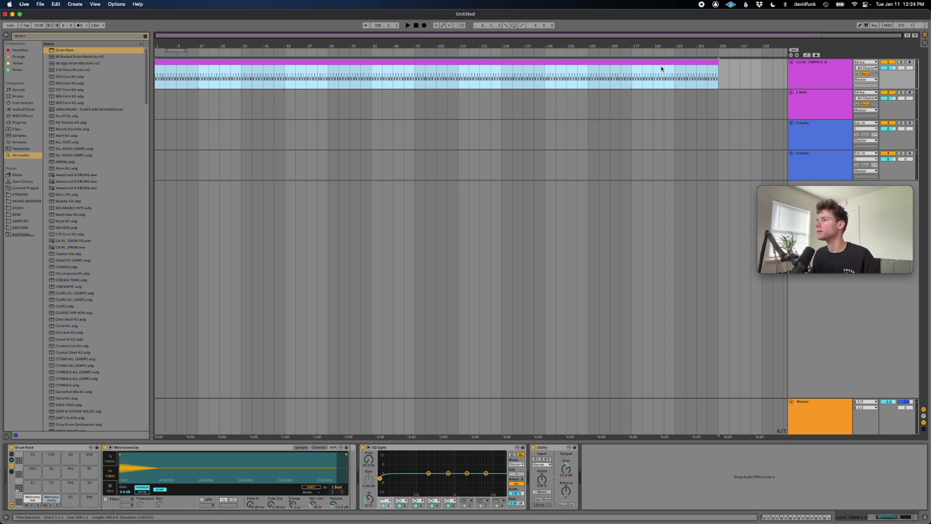
- Render only the click track as a 24-bit WAV named CLICK_70_4_8 to the iCloud Desktop
{"action": "key", "text": "super+shift+r"}
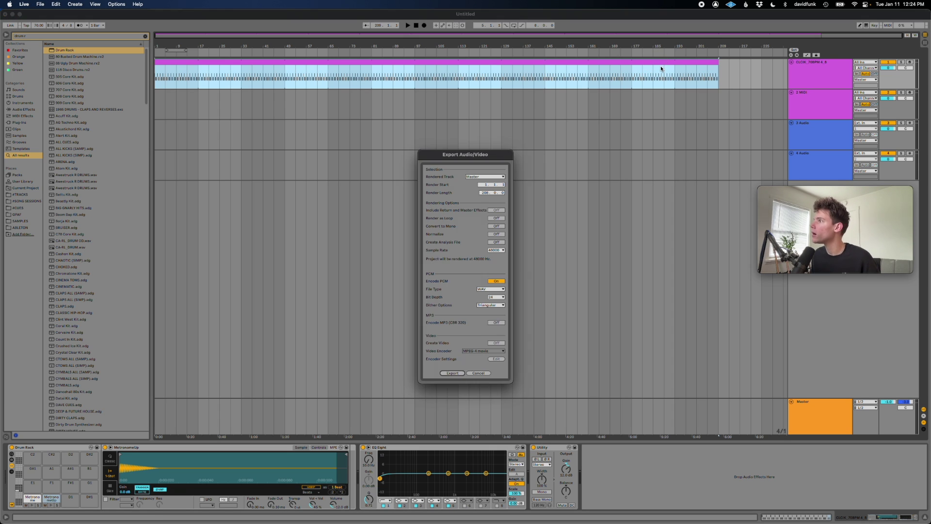
{"action": "left_click", "coordinate": [484, 176]}
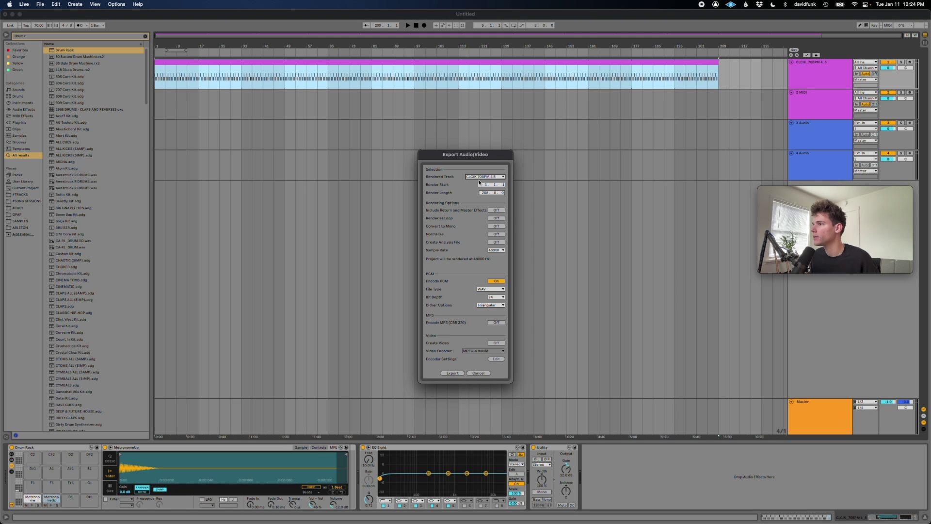
{"action": "key", "text": "Return"}
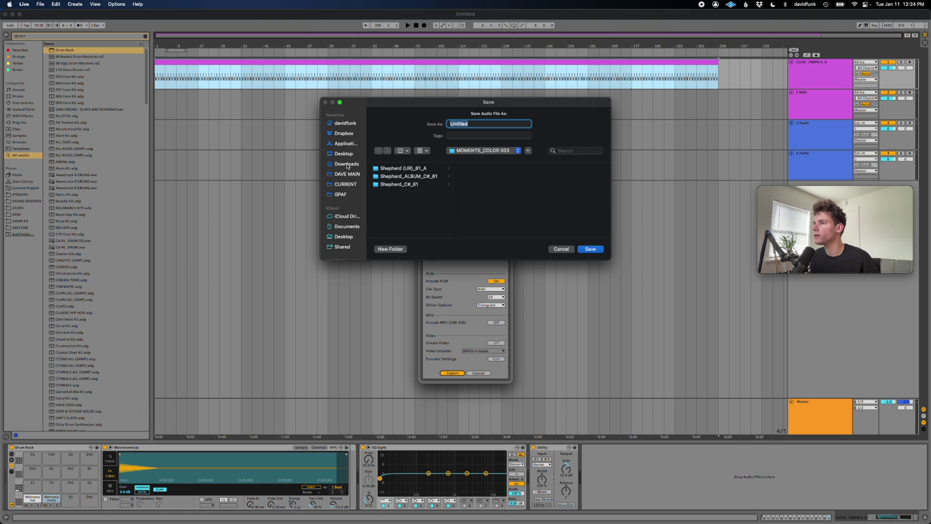
{"action": "scroll", "coordinate": [343, 223], "scroll_direction": "down", "scroll_amount": 2}
{"action": "left_click", "coordinate": [343, 210]}
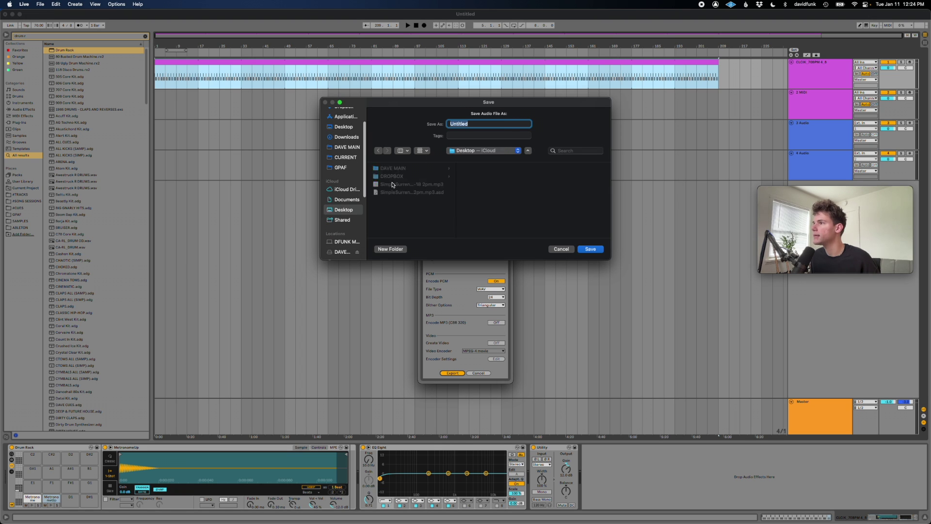
{"action": "type", "text": "CLC"}
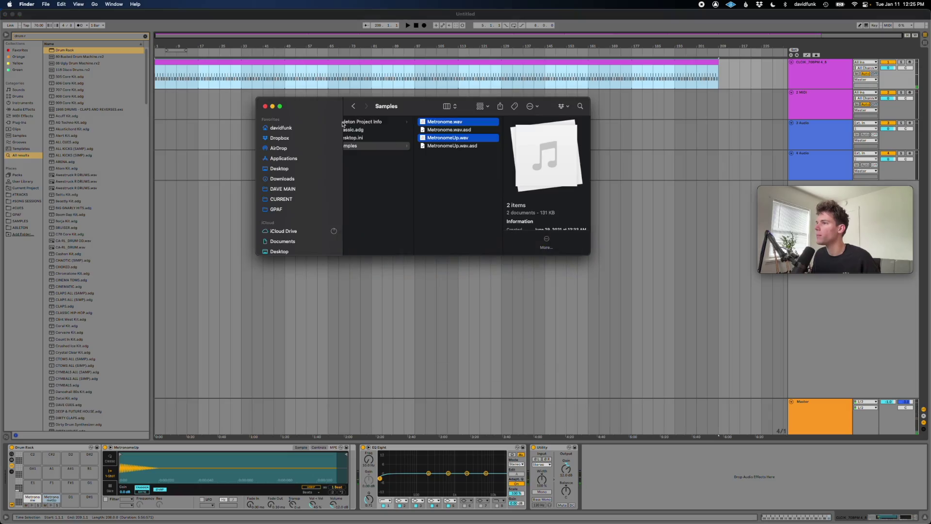
- Preview CLICK_70_4_8.wav on the Desktop with Quick Look, then return to Live
{"action": "left_click", "coordinate": [285, 168]}
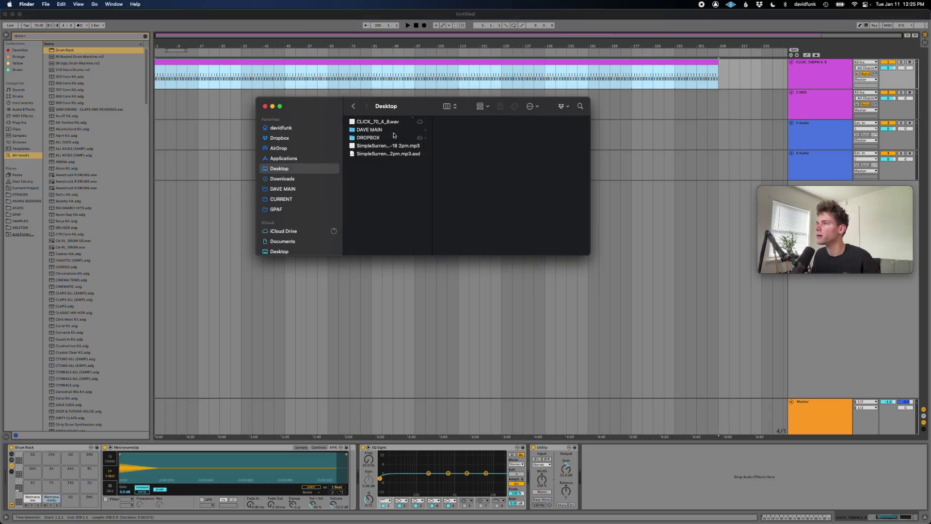
{"action": "left_click", "coordinate": [388, 122]}
{"action": "key", "text": "space"}
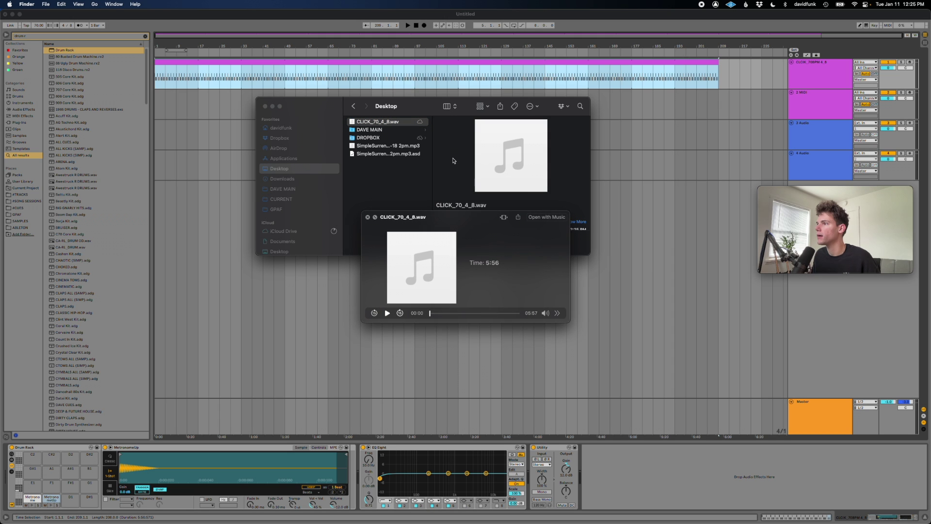
{"action": "key", "text": "space"}
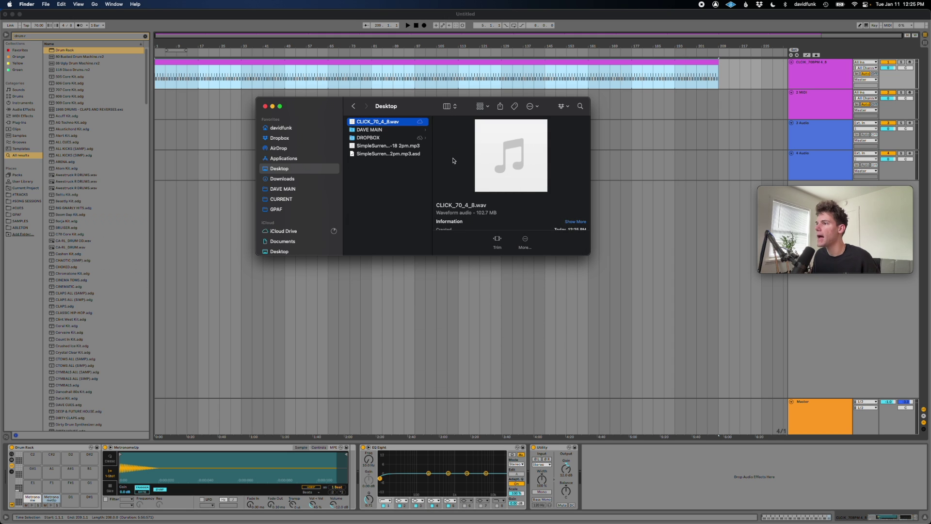
{"action": "key", "text": "super+Tab"}
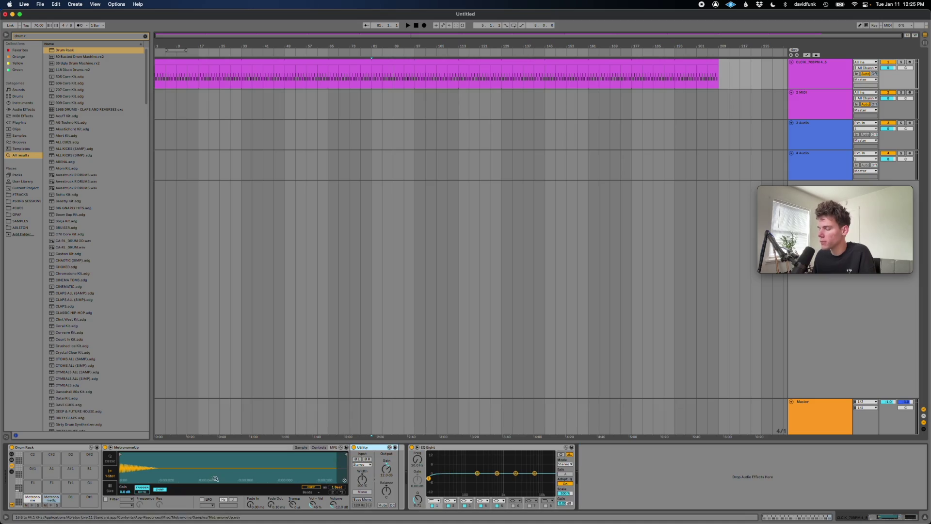
- Delete EQ Eight from the rack and save the Drum Rack as preset 'CLICK PRINT - RACK'
{"action": "left_click", "coordinate": [435, 448]}
{"action": "key", "text": "Delete"}
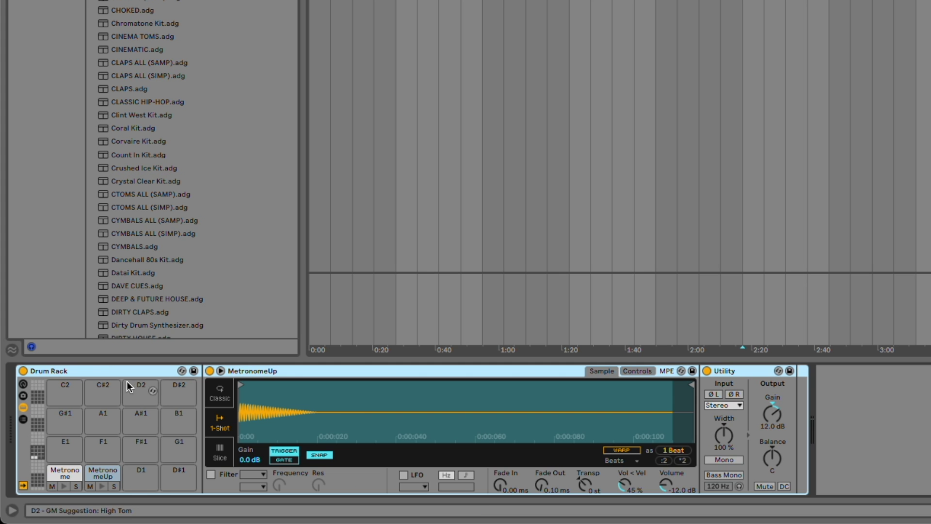
{"action": "left_click", "coordinate": [96, 447]}
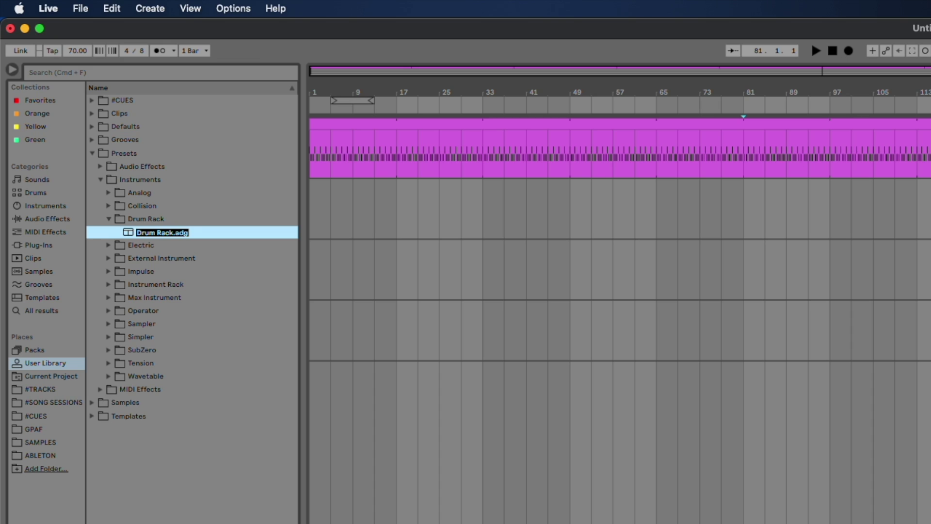
{"action": "type", "text": "CLICK PRINT - RACK"}
{"action": "key", "text": "Return"}
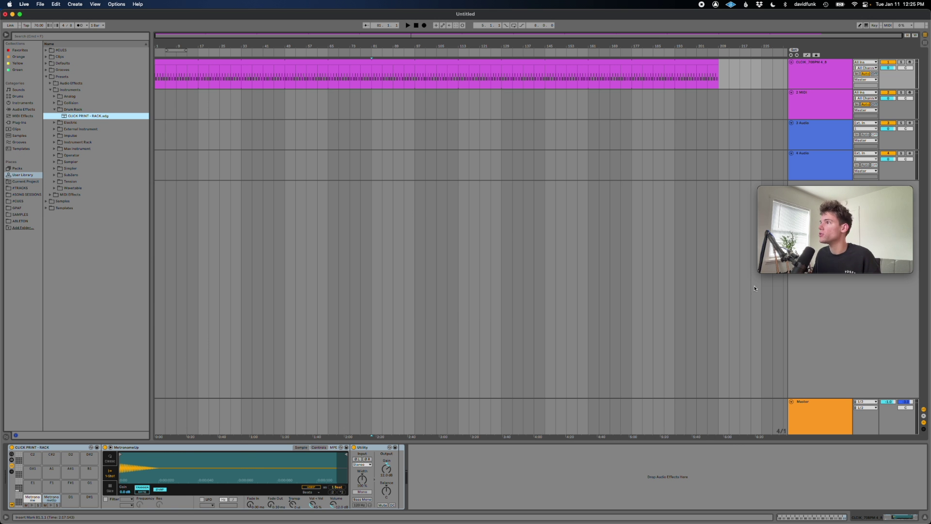
- Replace the click track with the CLICK PRINT - RACK preset and add an empty MIDI clip over bars 17–33
{"action": "left_click", "coordinate": [818, 74]}
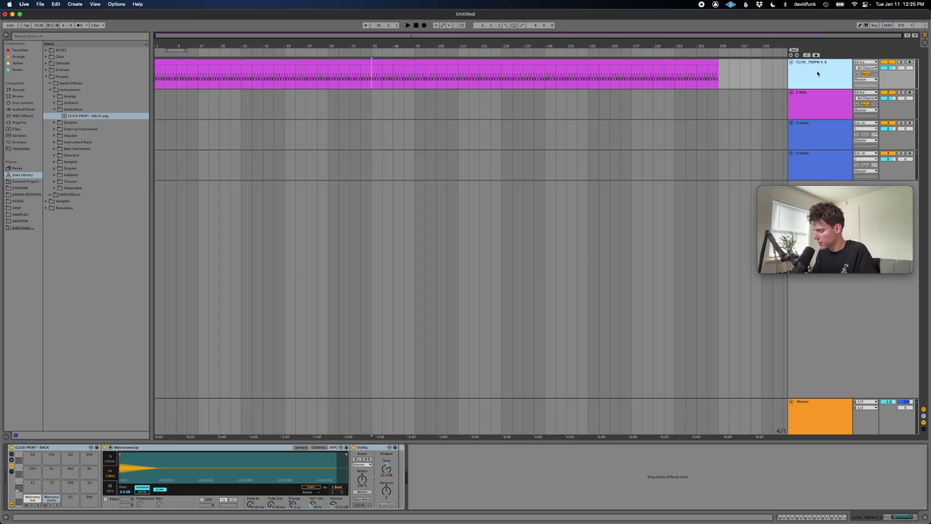
{"action": "key", "text": "Delete"}
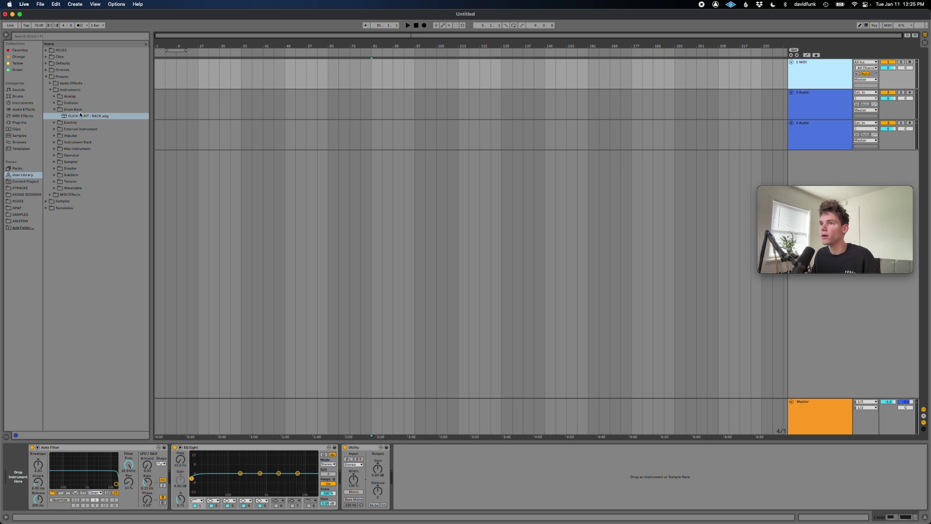
{"action": "key", "text": "super+f"}
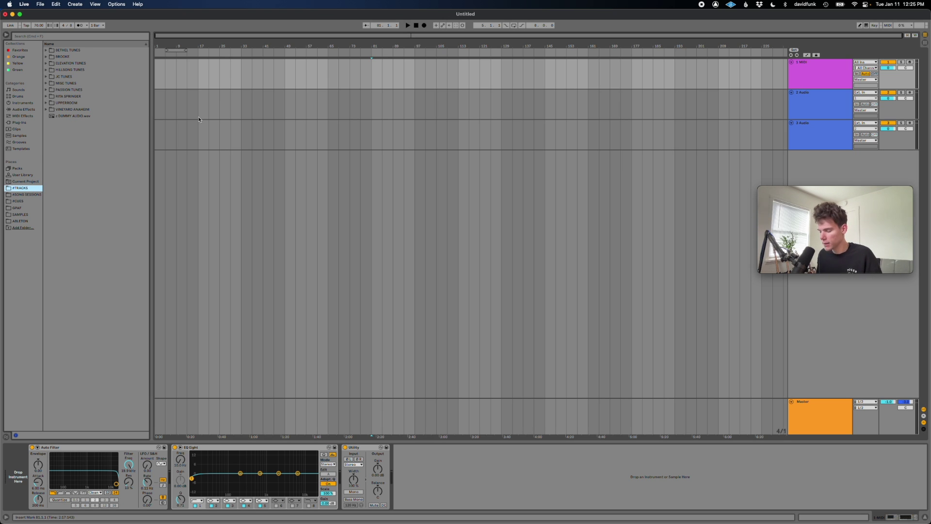
{"action": "type", "text": "click"}
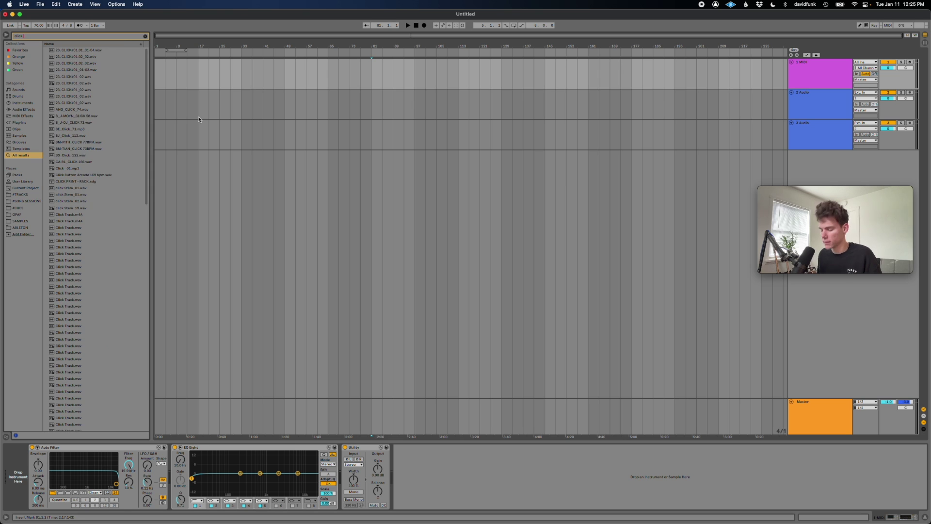
{"action": "type", "text": " print"}
{"action": "left_click_drag", "start_coordinate": [94, 48], "coordinate": [241, 75]}
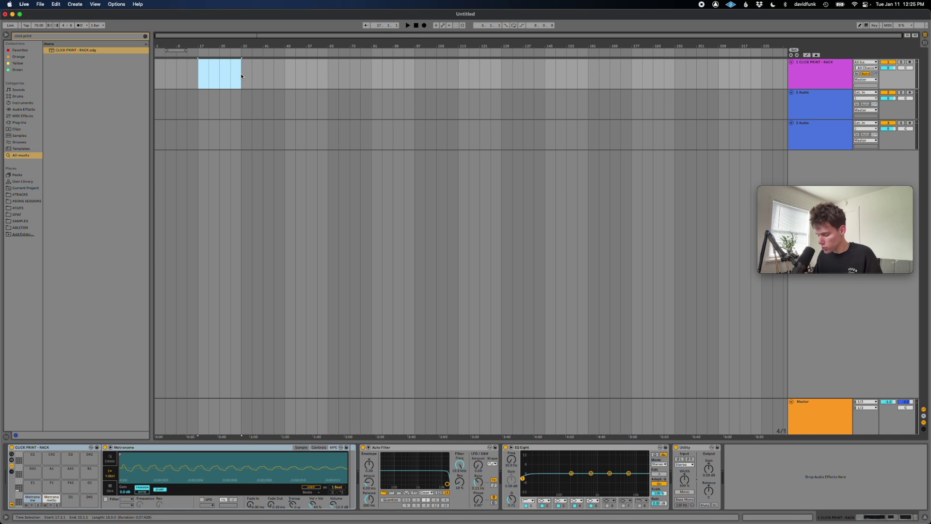
{"action": "key", "text": "super+shift+m"}
{"action": "left_click", "coordinate": [121, 394]}
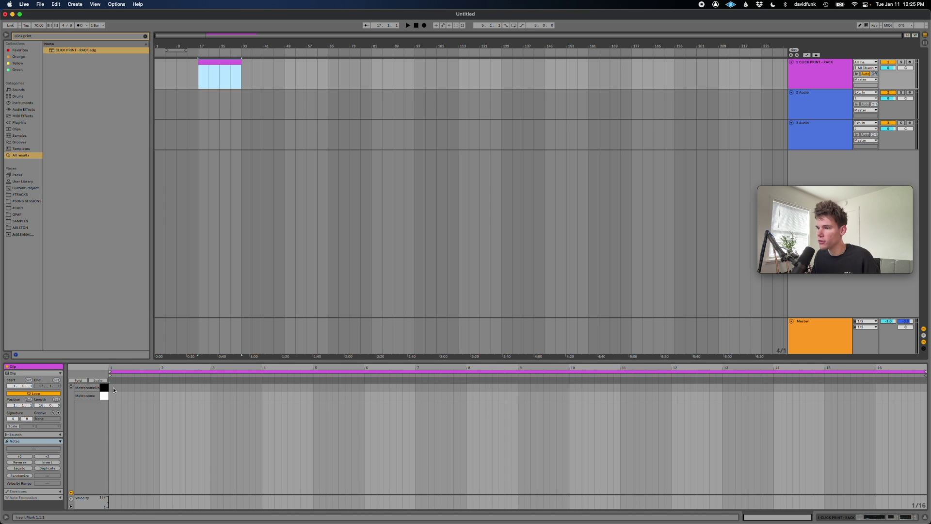